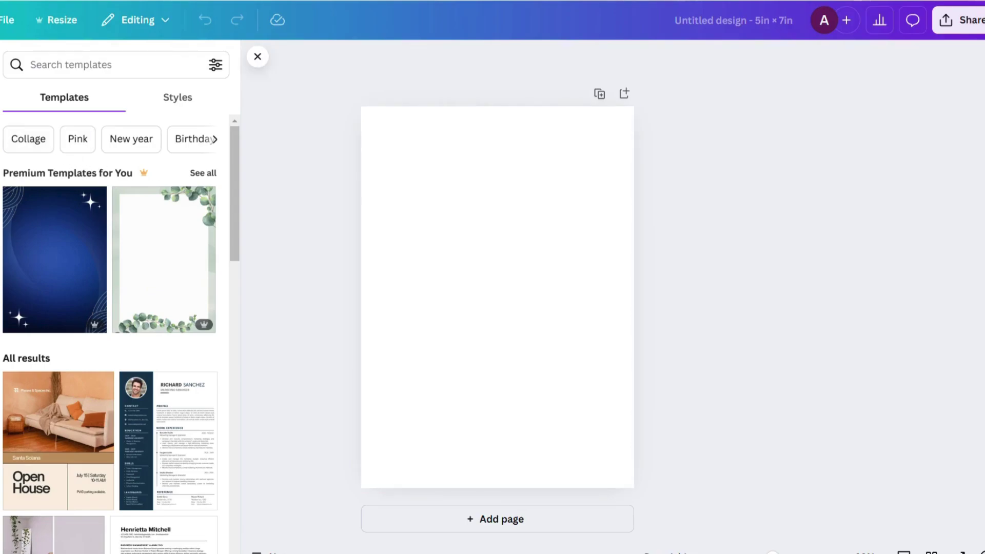
- Search the elements library for 'girls profile' and browse the Photos results
{"action": "left_click", "coordinate": [66, 67]}
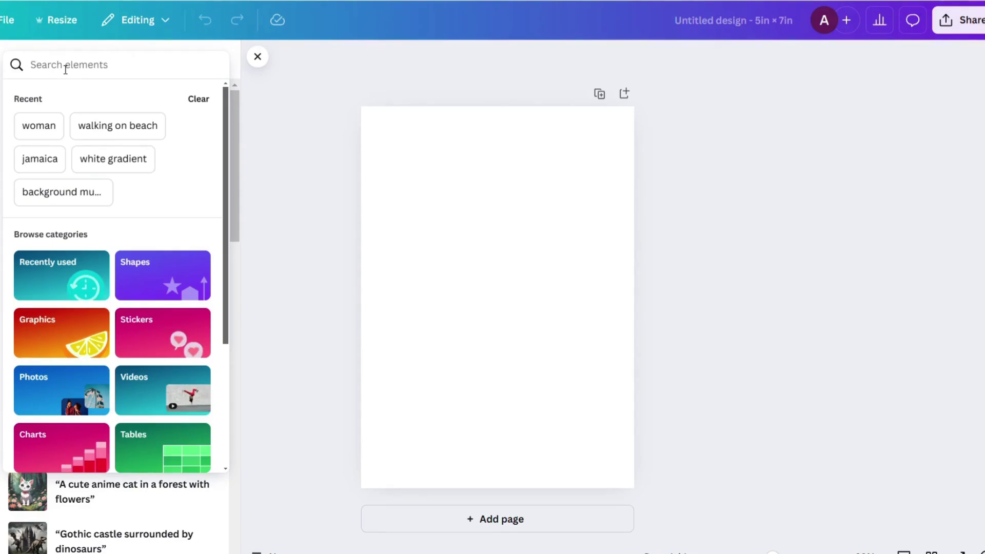
{"action": "type", "text": "girls profile"}
{"action": "key", "text": "Return"}
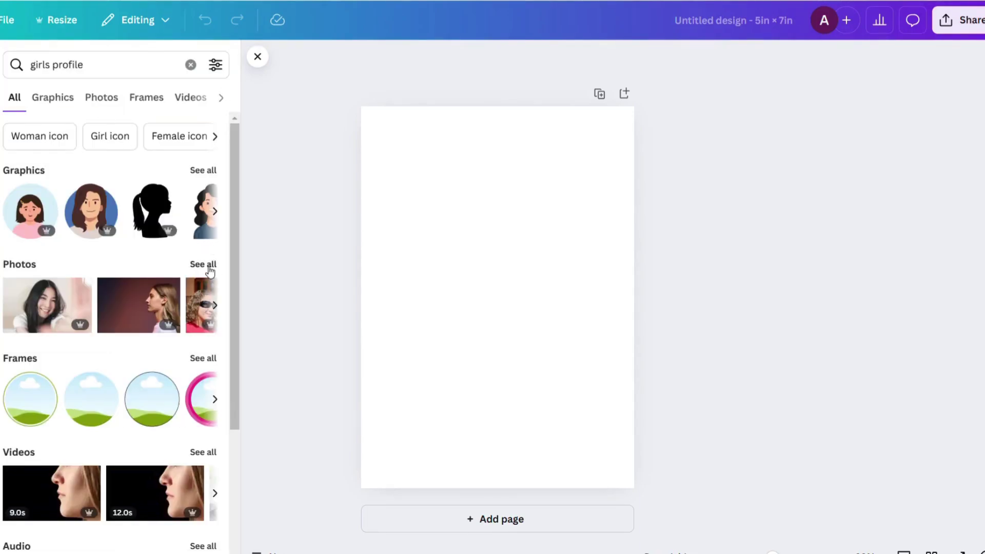
{"action": "left_click", "coordinate": [203, 264]}
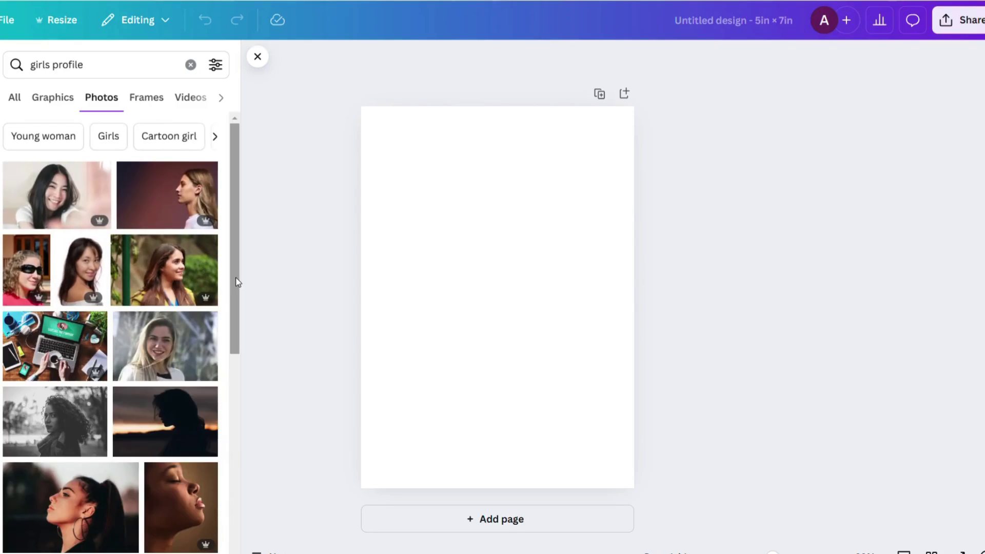
{"action": "left_click_drag", "start_coordinate": [237, 282], "coordinate": [234, 343]}
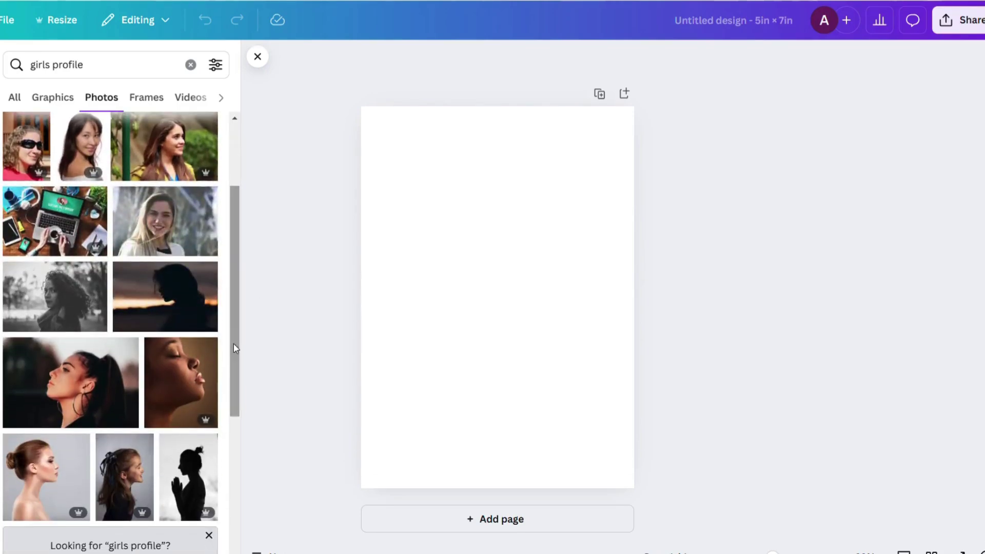
- Add the bun-haired side-profile photo, remove its background, and enlarge and centre it on the page
{"action": "left_click", "coordinate": [26, 485]}
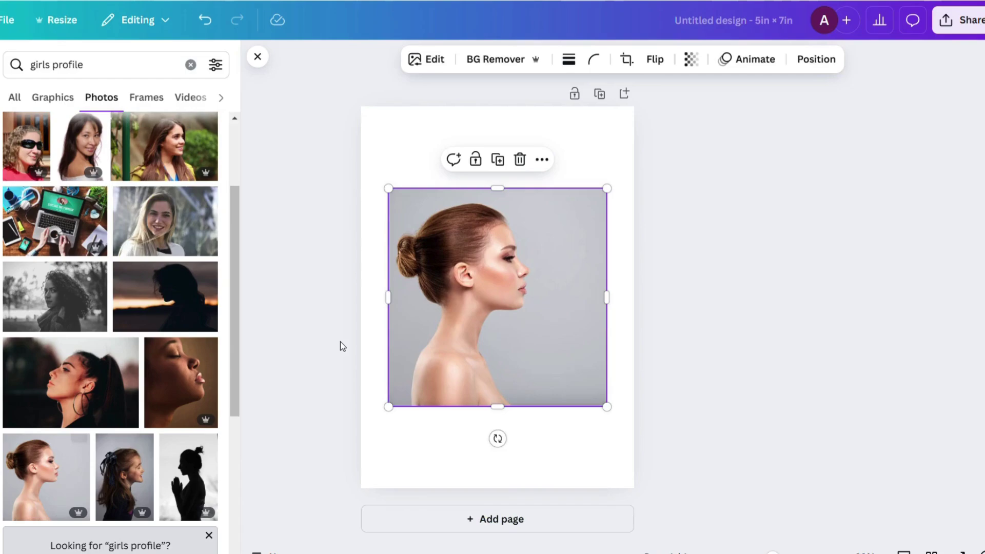
{"action": "left_click", "coordinate": [500, 59]}
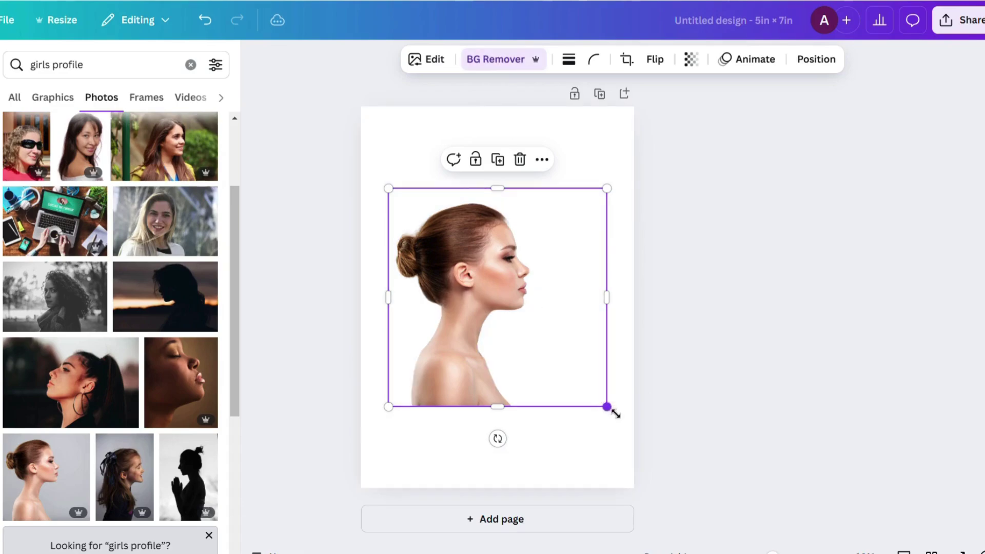
{"action": "left_click_drag", "start_coordinate": [614, 412], "coordinate": [675, 475]}
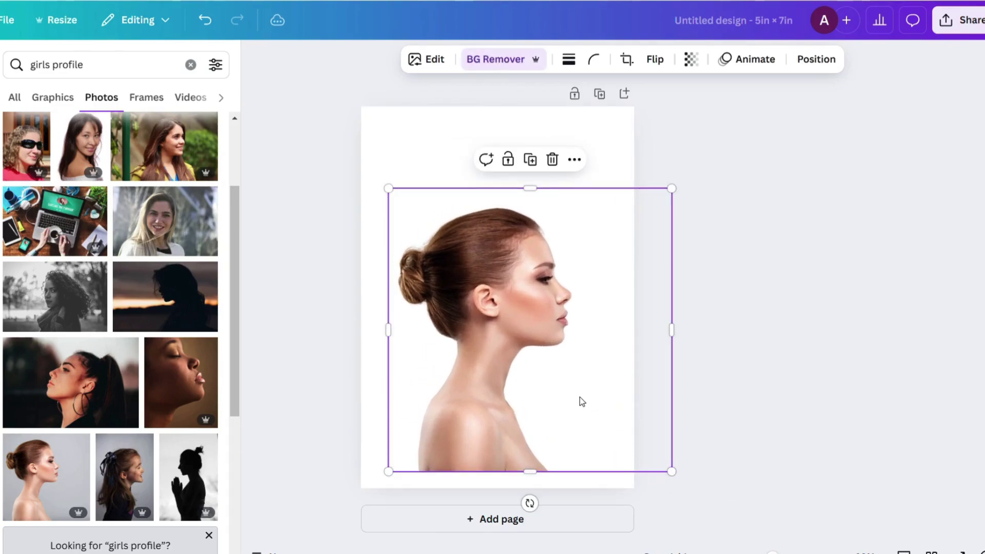
{"action": "left_click_drag", "start_coordinate": [396, 194], "coordinate": [367, 166]}
{"action": "left_click_drag", "start_coordinate": [497, 266], "coordinate": [509, 248]}
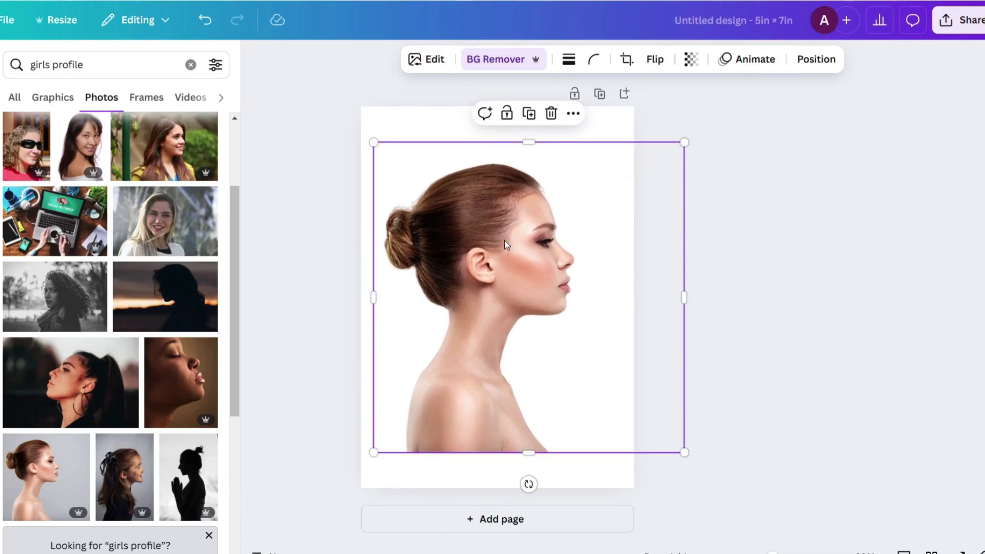
- Apply the Cherry duotone effect to the profile photo
{"action": "left_click", "coordinate": [433, 60]}
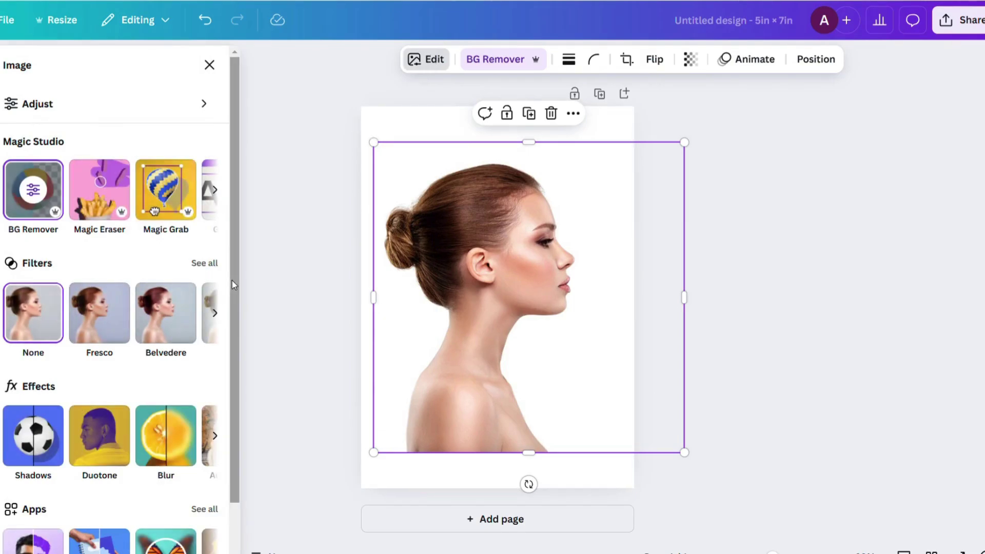
{"action": "left_click", "coordinate": [102, 434]}
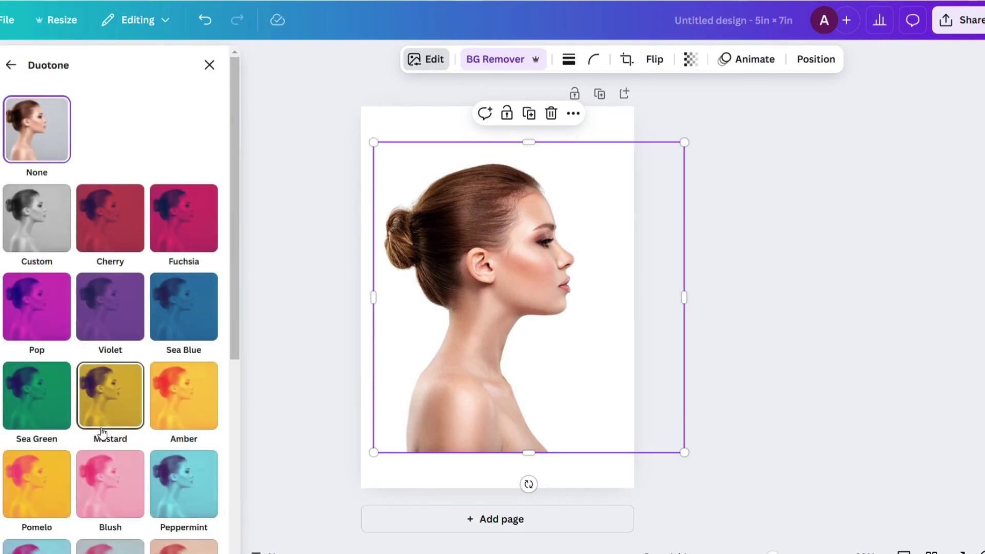
{"action": "left_click", "coordinate": [110, 222]}
- Set both the duotone highlights and shadows colours to #000000
{"action": "left_click", "coordinate": [209, 292]}
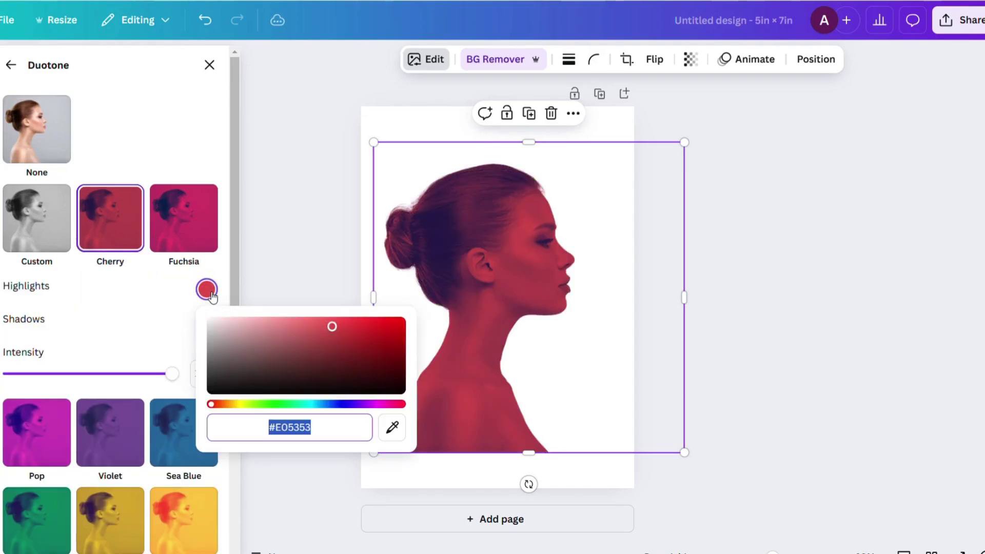
{"action": "type", "text": "#000000"}
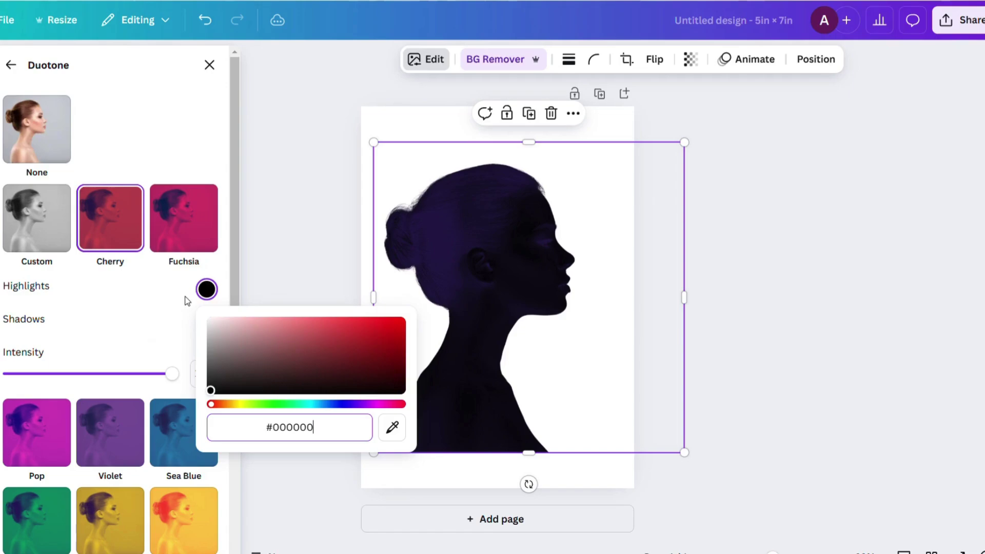
{"action": "left_click", "coordinate": [158, 337]}
{"action": "left_click", "coordinate": [216, 321]}
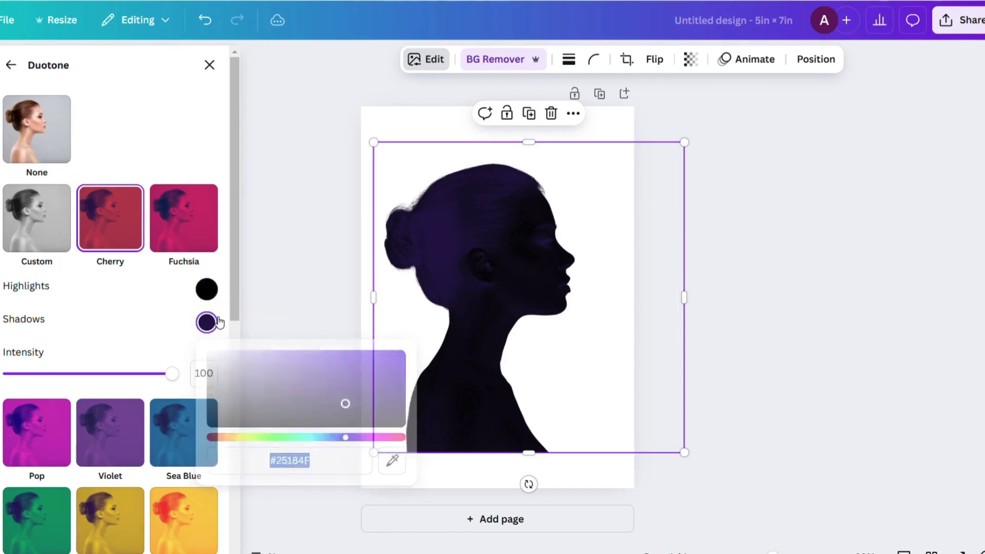
{"action": "left_click", "coordinate": [218, 322]}
{"action": "type", "text": "#00"}
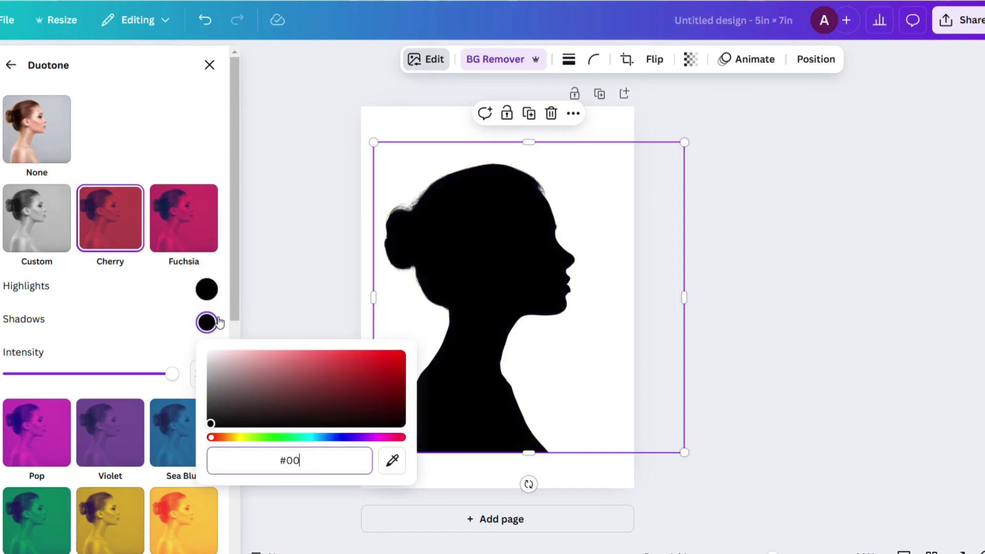
{"action": "type", "text": "0000"}
{"action": "key", "text": "Escape"}
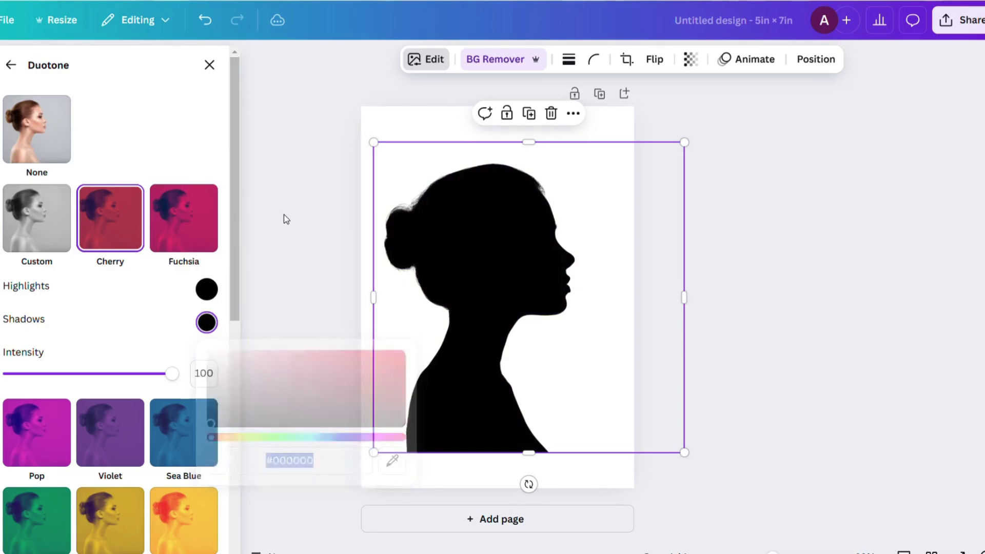
{"action": "key", "text": "Escape"}
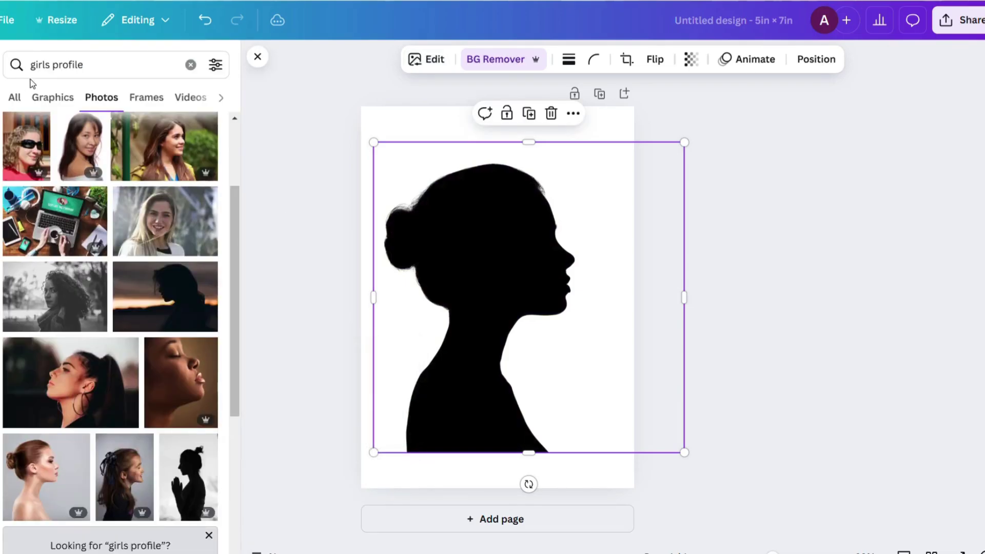
- Search Graphics for 'curved line' and add the S-shaped curve to the page
{"action": "left_click", "coordinate": [51, 64]}
{"action": "triple_click", "coordinate": [51, 65]}
{"action": "type", "text": "curv"}
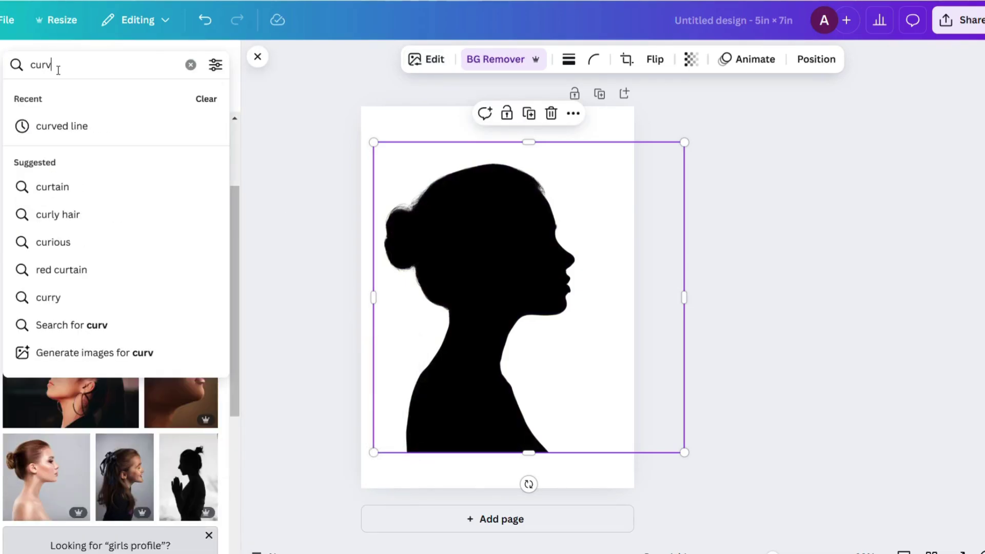
{"action": "type", "text": "ed line"}
{"action": "key", "text": "Return"}
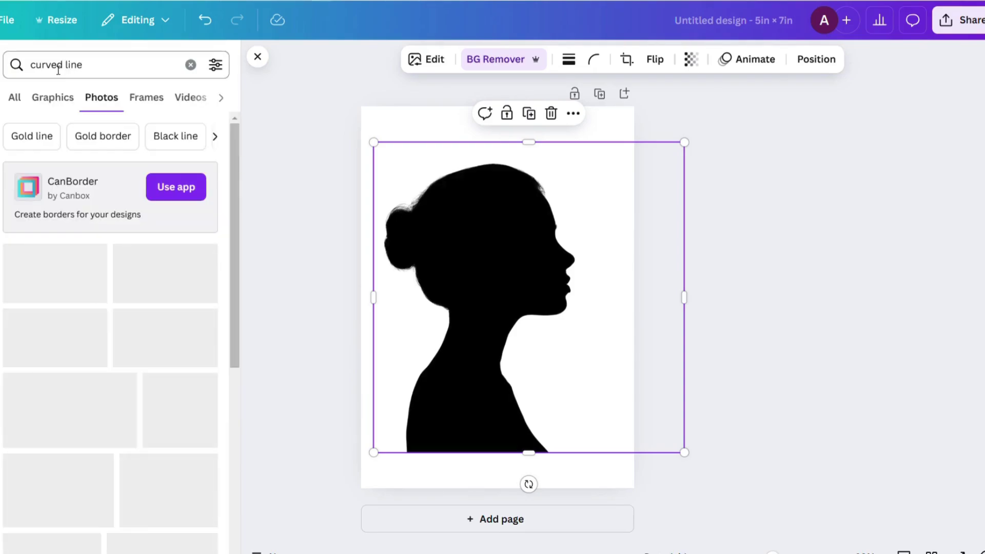
{"action": "left_click", "coordinate": [53, 99]}
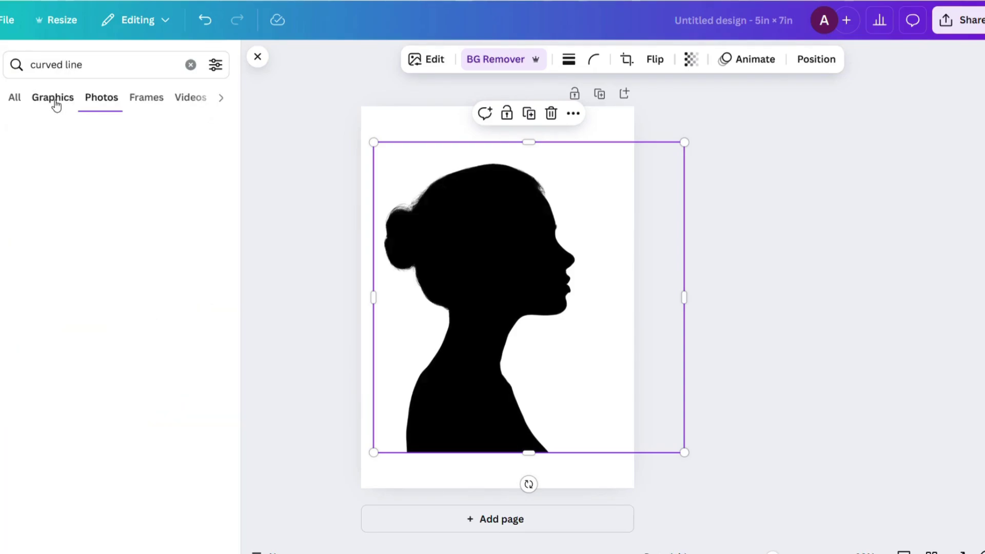
{"action": "scroll", "coordinate": [159, 354], "scroll_direction": "down", "scroll_amount": 2}
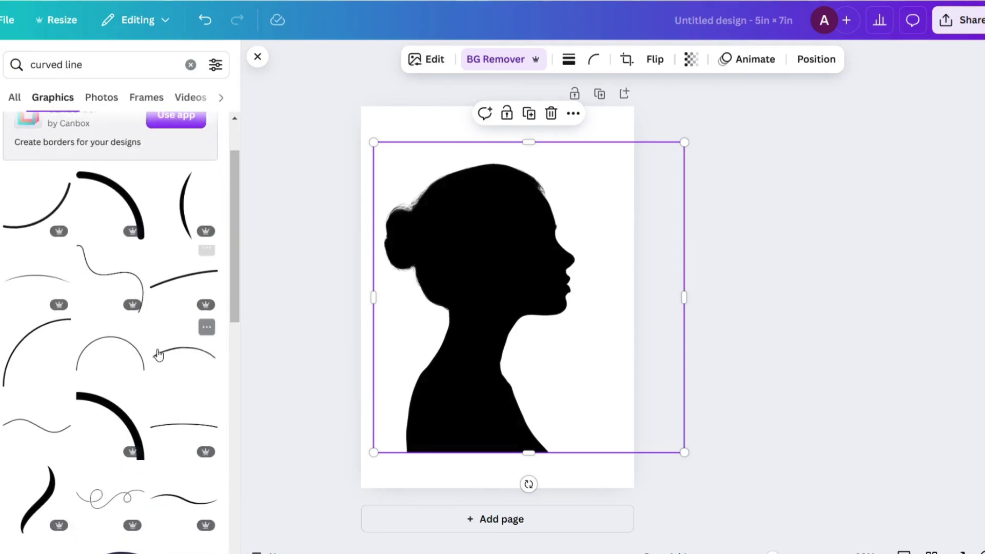
{"action": "scroll", "coordinate": [158, 354], "scroll_direction": "down", "scroll_amount": 3}
{"action": "scroll", "coordinate": [159, 353], "scroll_direction": "down", "scroll_amount": 2}
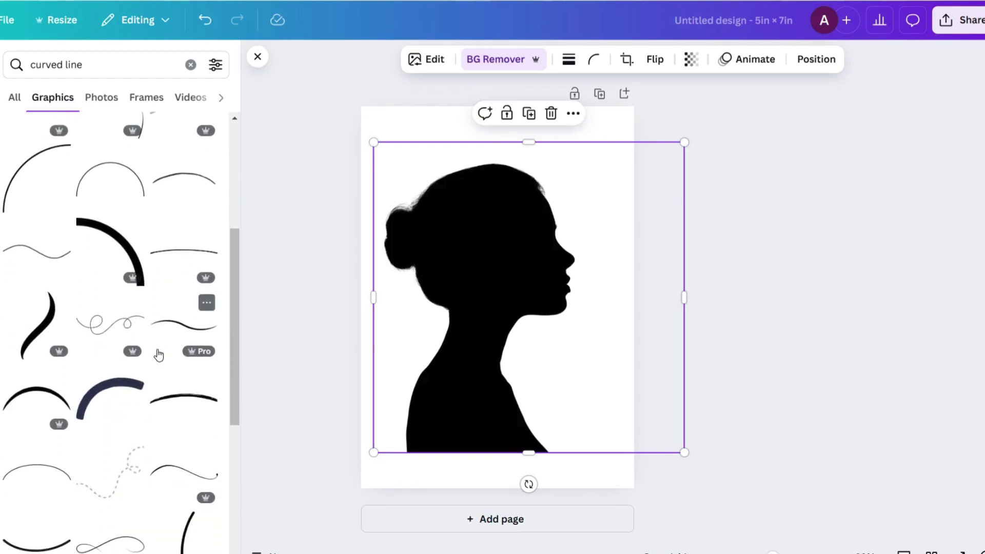
{"action": "left_click", "coordinate": [47, 326]}
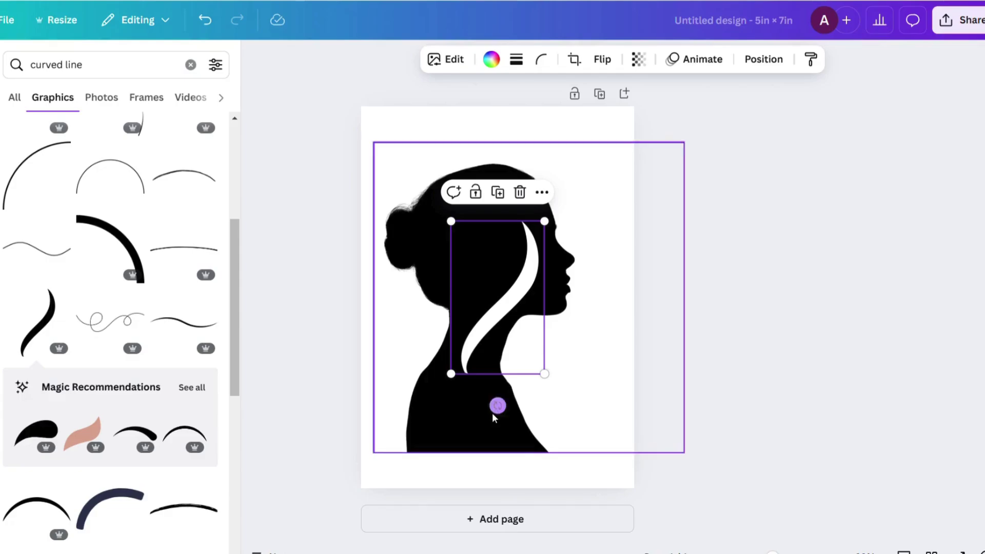
- Rotate, resize and move the curve so it sweeps diagonally across the shoulders
{"action": "left_click_drag", "start_coordinate": [498, 405], "coordinate": [372, 312]}
{"action": "left_click_drag", "start_coordinate": [430, 354], "coordinate": [365, 385]}
{"action": "left_click_drag", "start_coordinate": [461, 366], "coordinate": [479, 457]}
{"action": "left_click_drag", "start_coordinate": [597, 472], "coordinate": [447, 430]}
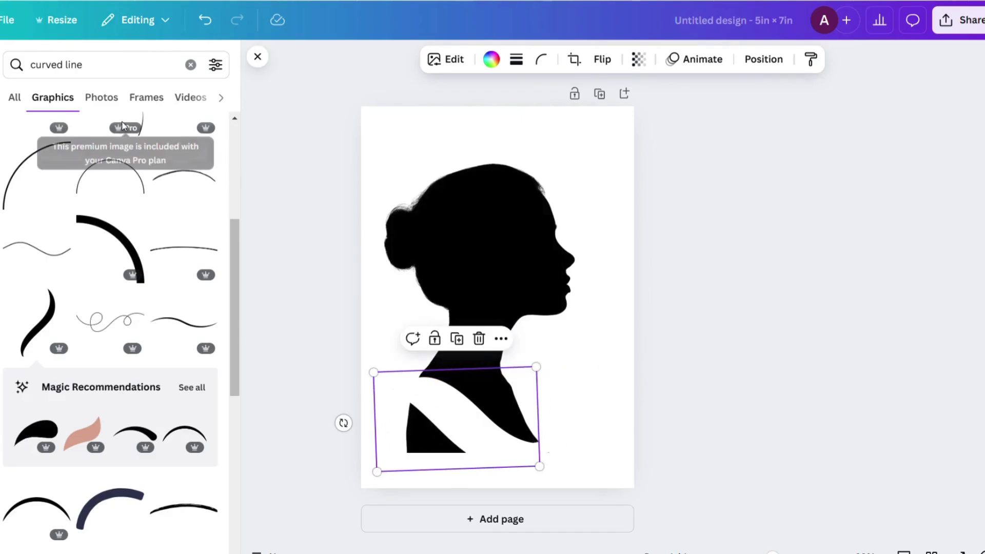
- Search 'rect' and add a white rectangle to the page
{"action": "left_click", "coordinate": [73, 69]}
{"action": "triple_click", "coordinate": [74, 69]}
{"action": "type", "text": "rect"}
{"action": "left_click", "coordinate": [59, 125]}
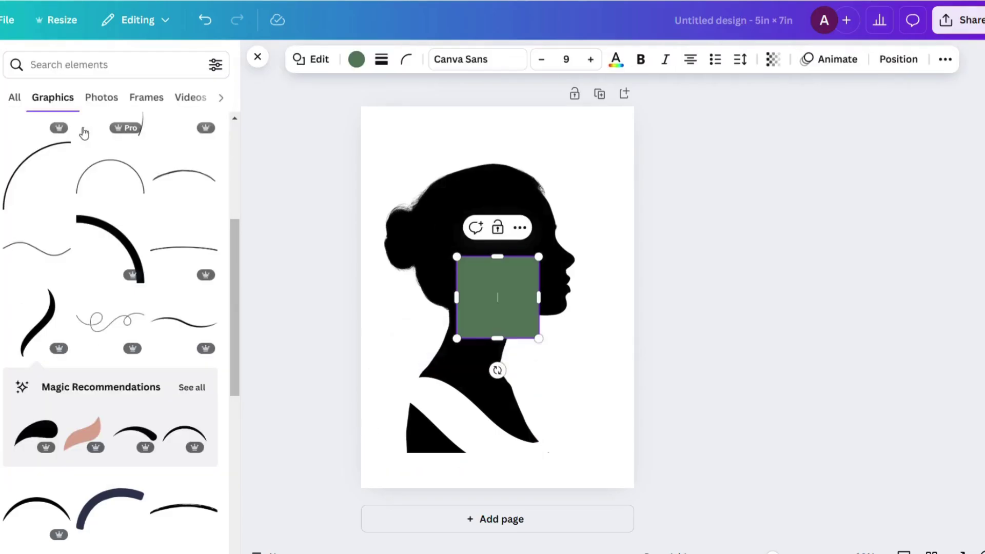
{"action": "left_click", "coordinate": [355, 60]}
{"action": "left_click", "coordinate": [129, 169]}
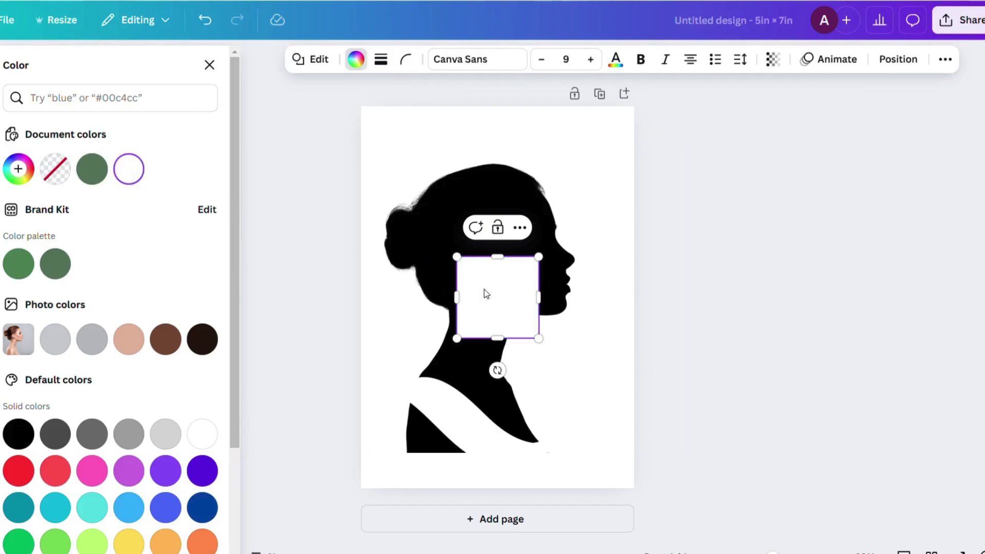
- Place the rectangle over the lower-left shoulder, tilted 12° and widened
{"action": "left_click_drag", "start_coordinate": [484, 290], "coordinate": [431, 430]}
{"action": "left_click_drag", "start_coordinate": [418, 493], "coordinate": [388, 483]}
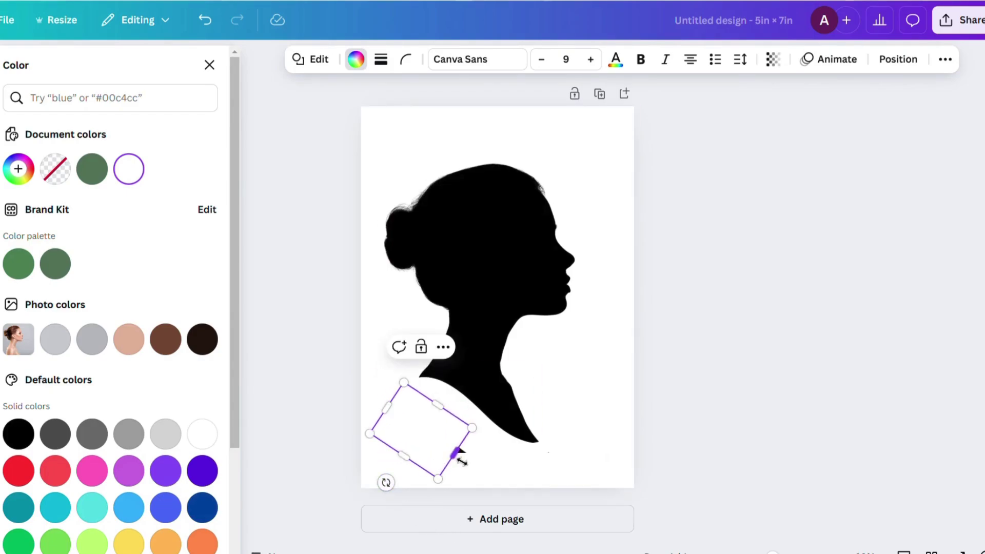
{"action": "mouse_move", "coordinate": [458, 451]}
{"action": "left_mouse_down"}
{"action": "mouse_move", "coordinate": [476, 464]}
{"action": "mouse_move", "coordinate": [468, 459]}
{"action": "left_mouse_up"}
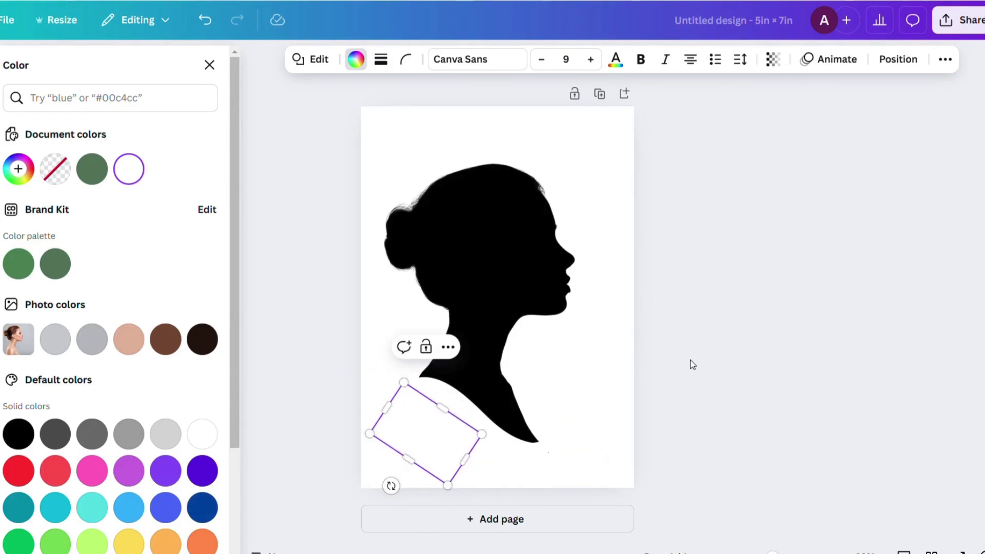
{"action": "key", "text": "Escape"}
{"action": "key", "text": "Escape"}
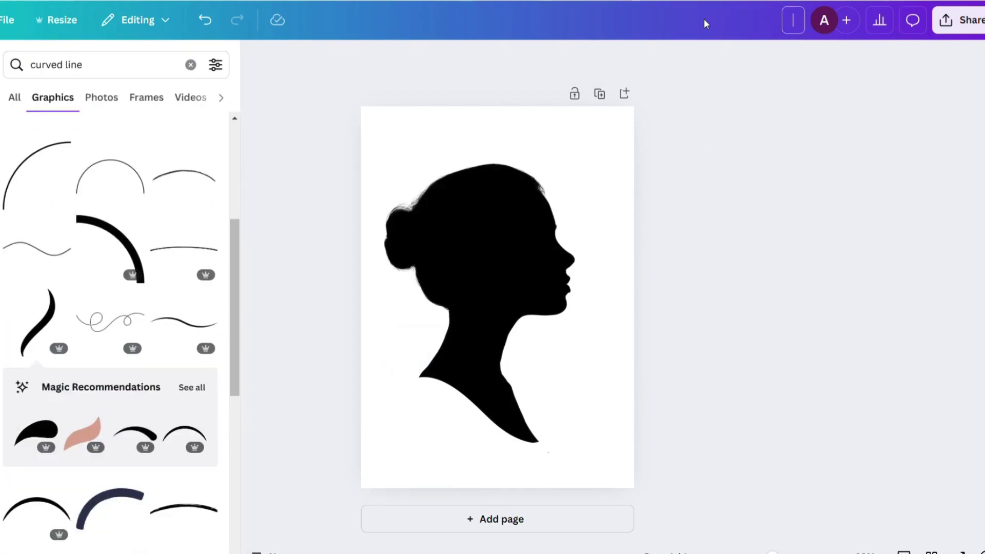
- Title the design 'Silhouette' and choose PNG as the download file type
{"action": "type", "text": "Silhouette"}
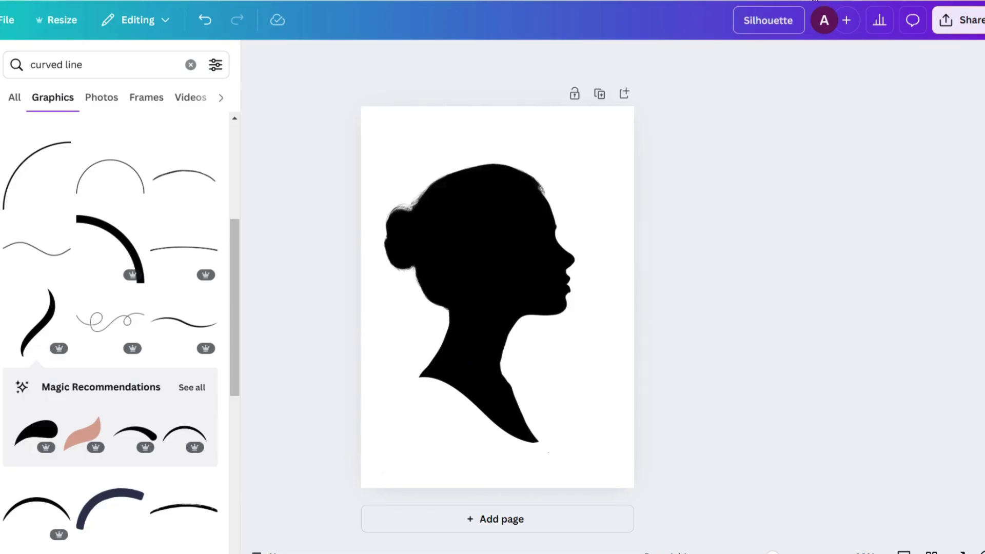
{"action": "left_click", "coordinate": [946, 21]}
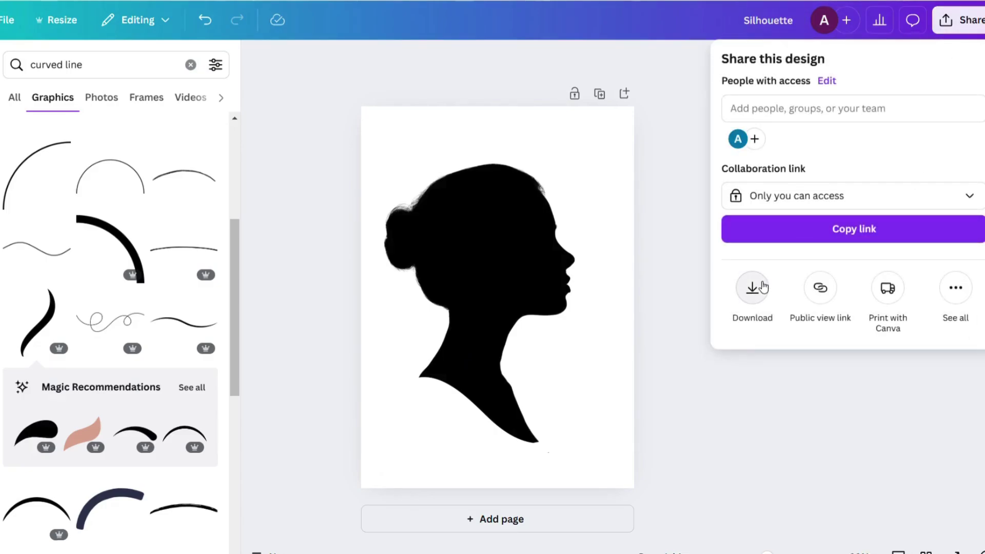
{"action": "left_click", "coordinate": [763, 287]}
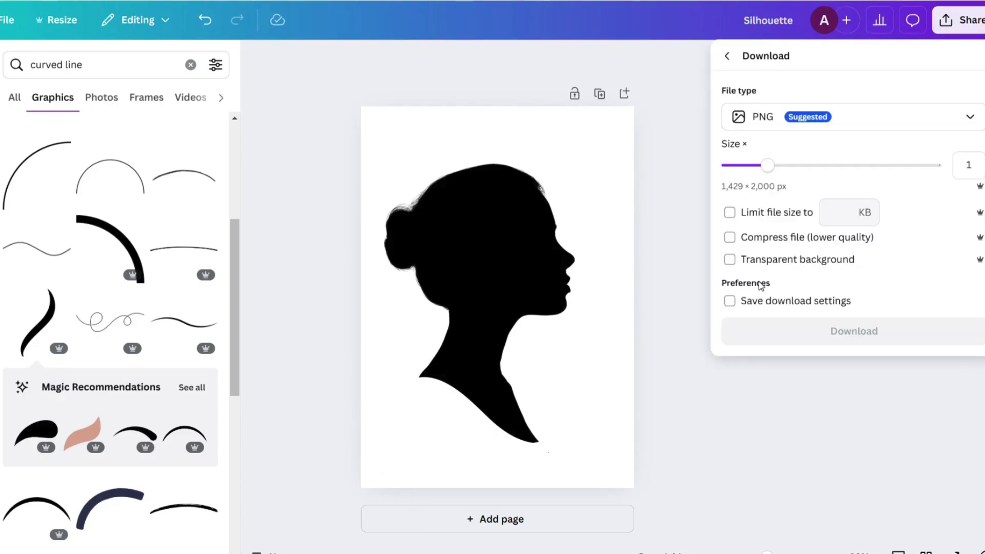
{"action": "left_click", "coordinate": [798, 118]}
{"action": "left_click", "coordinate": [798, 161]}
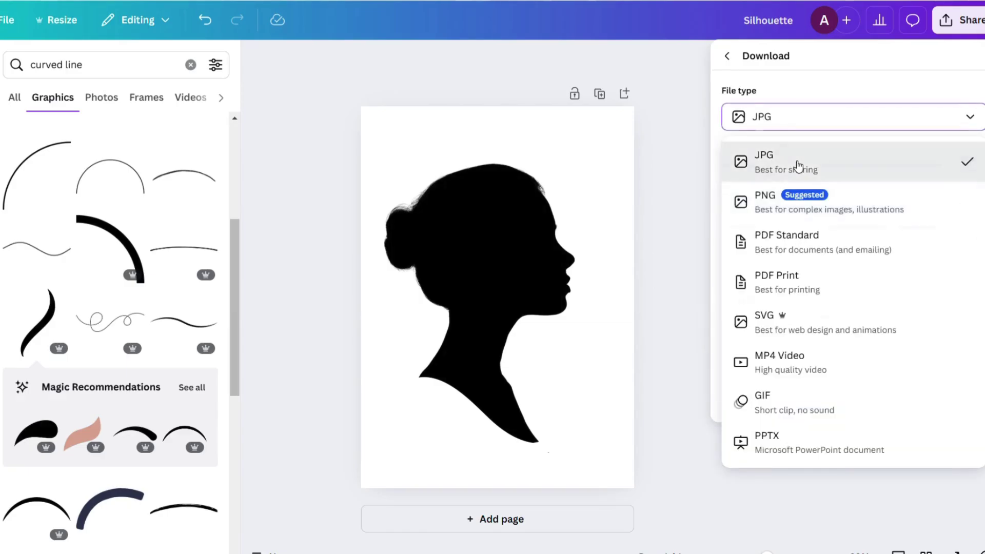
{"action": "left_click", "coordinate": [794, 120]}
{"action": "left_click", "coordinate": [803, 203]}
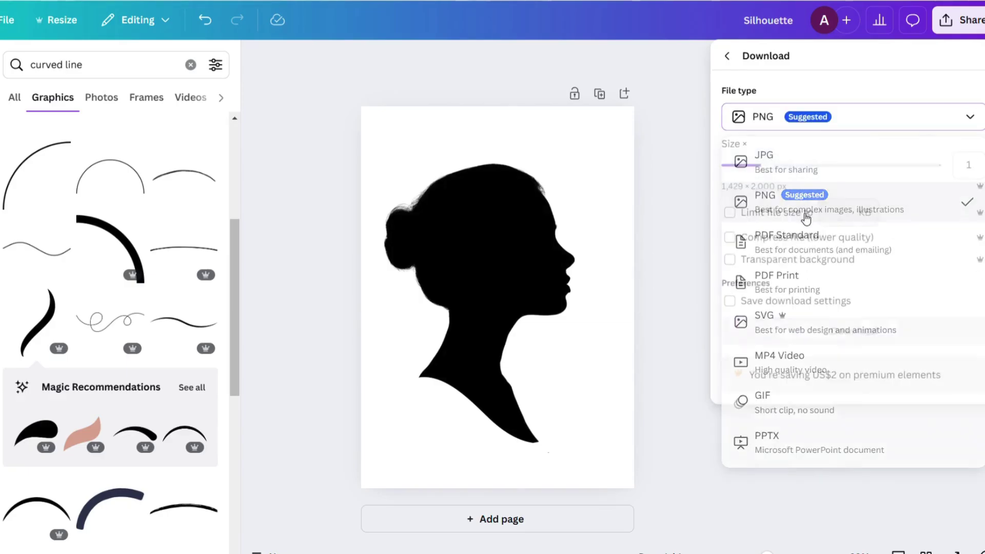